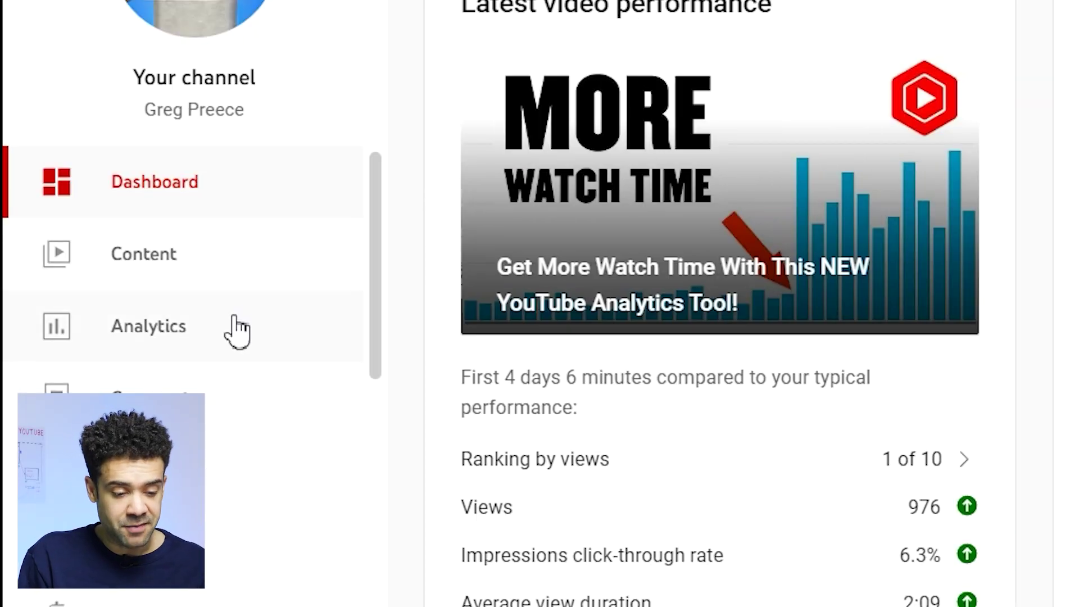
Open channel Analytics in advanced mode and add an Average percentage viewed column to the table.
{"action": "left_click", "coordinate": [238, 332]}
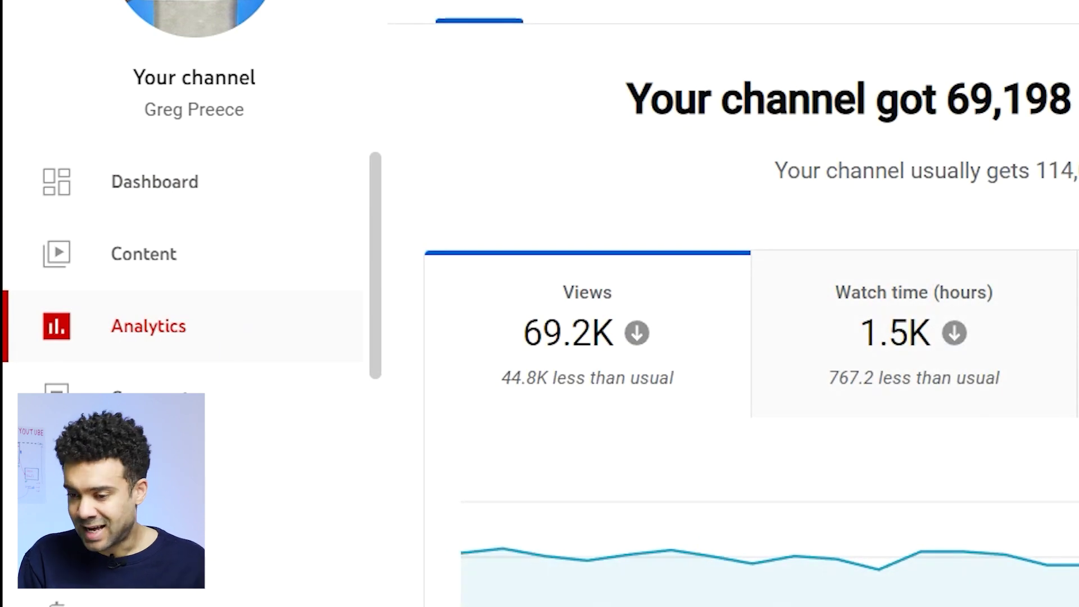
{"action": "left_click", "coordinate": [1012, 135]}
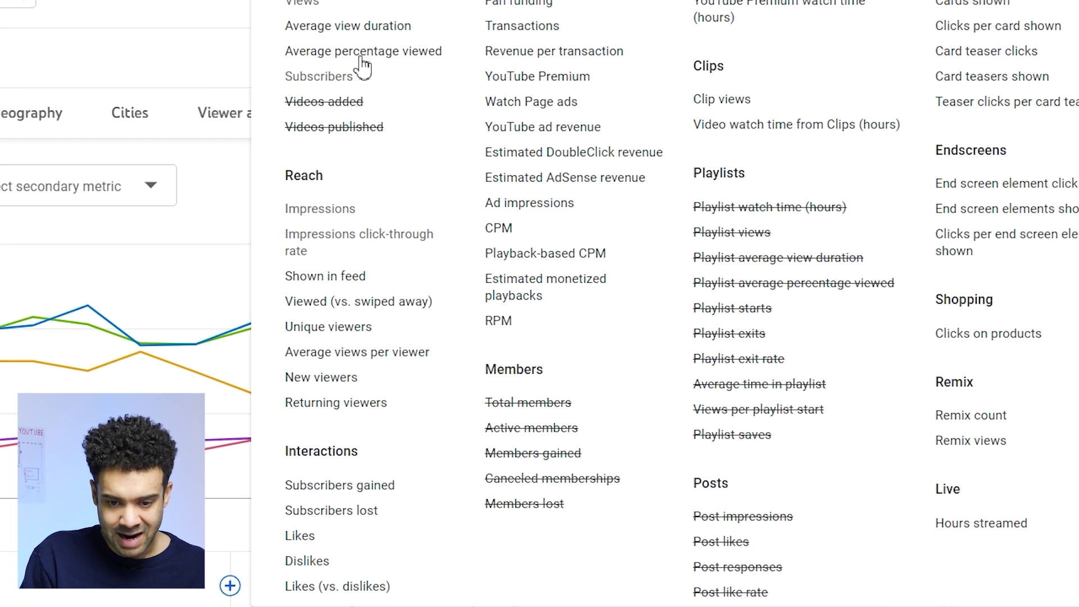
{"action": "left_click", "coordinate": [362, 55]}
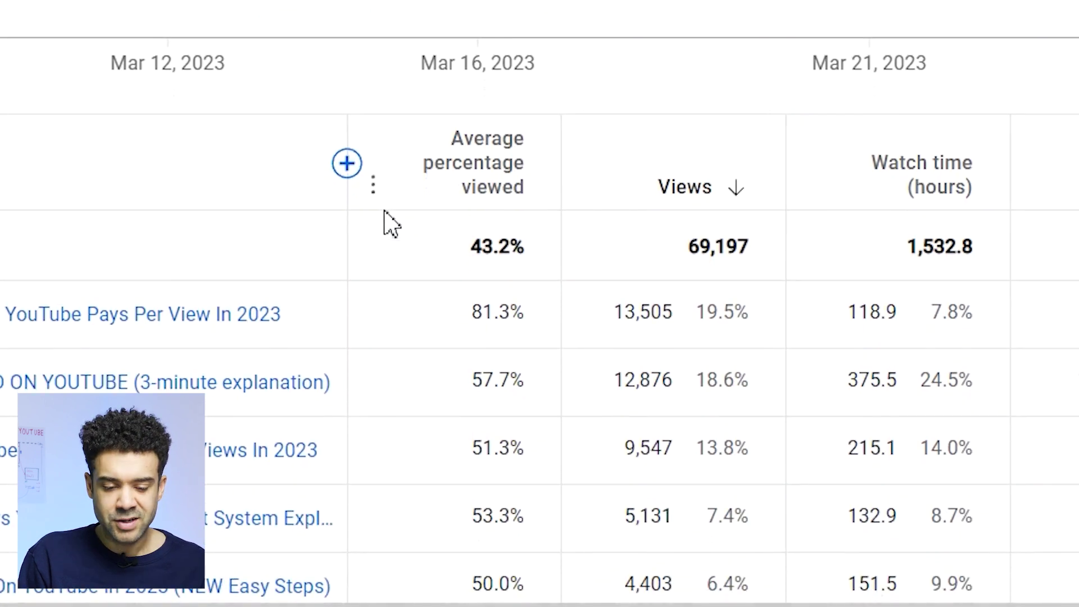
{"action": "scroll", "coordinate": [392, 225], "scroll_direction": "down", "scroll_amount": 3}
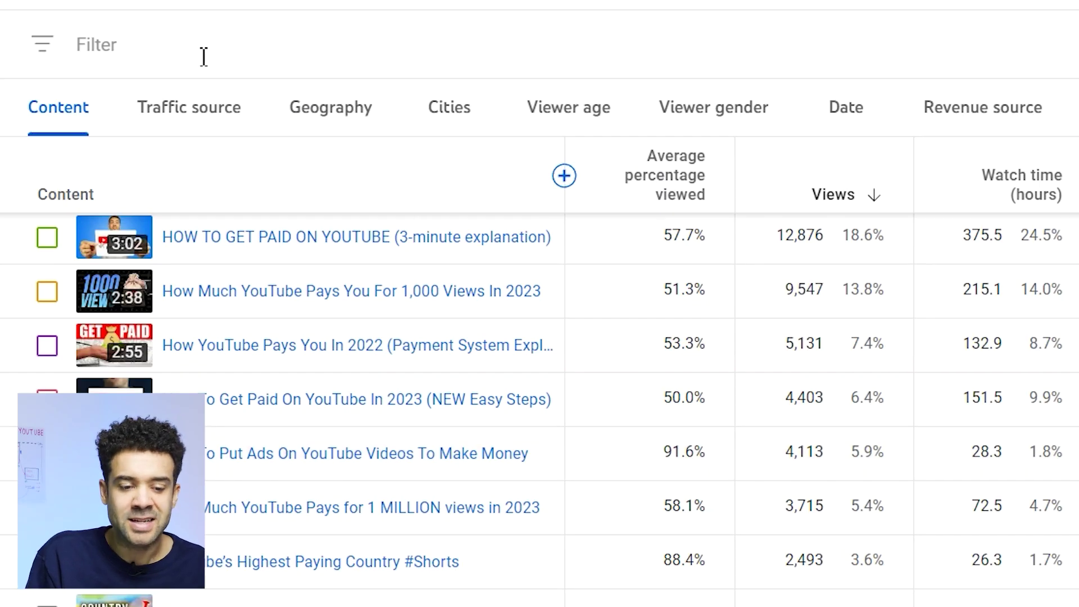
Apply a Content type filter set to Videos on the advanced analytics table.
{"action": "left_click", "coordinate": [204, 56]}
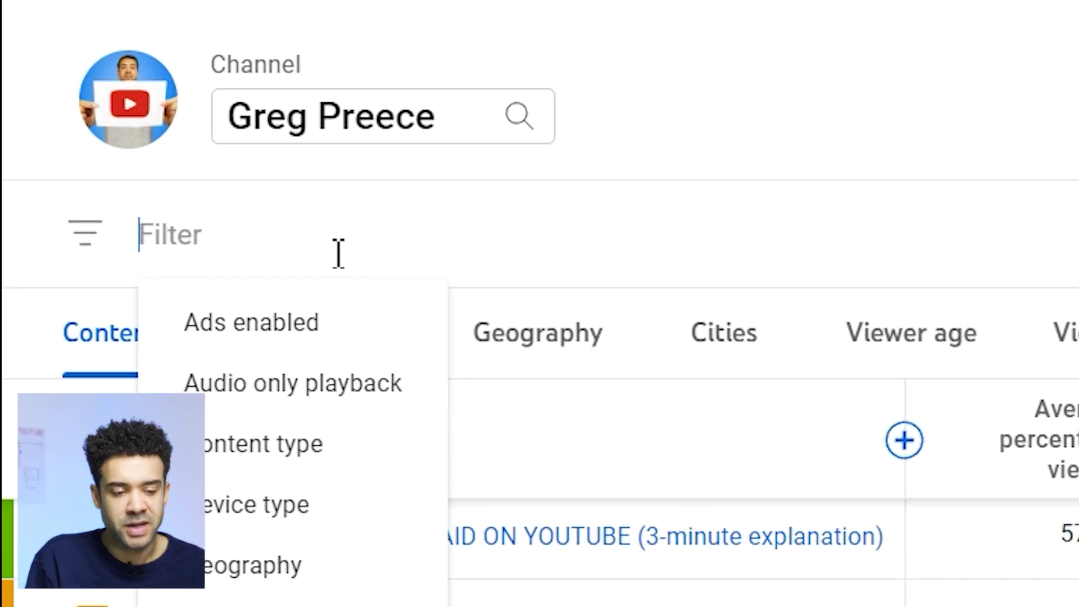
{"action": "left_click", "coordinate": [264, 455]}
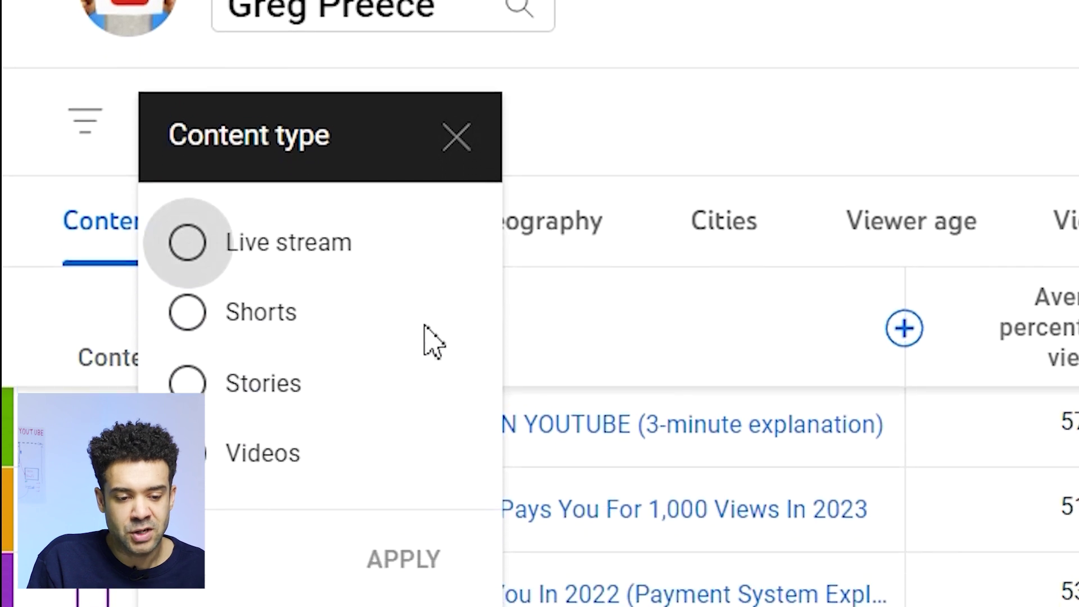
{"action": "left_click", "coordinate": [210, 408]}
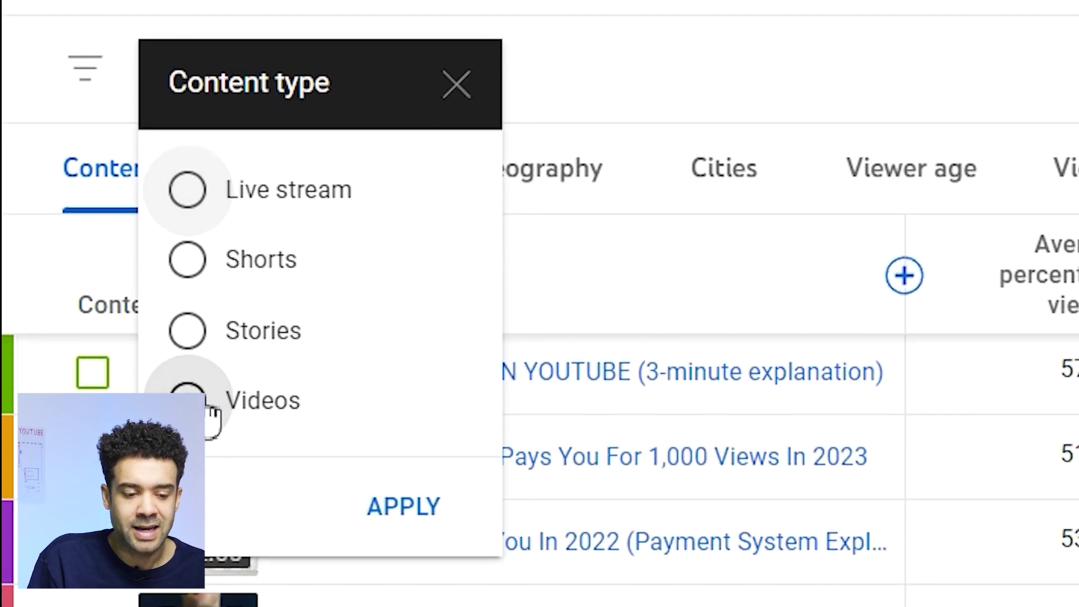
{"action": "left_click", "coordinate": [410, 507]}
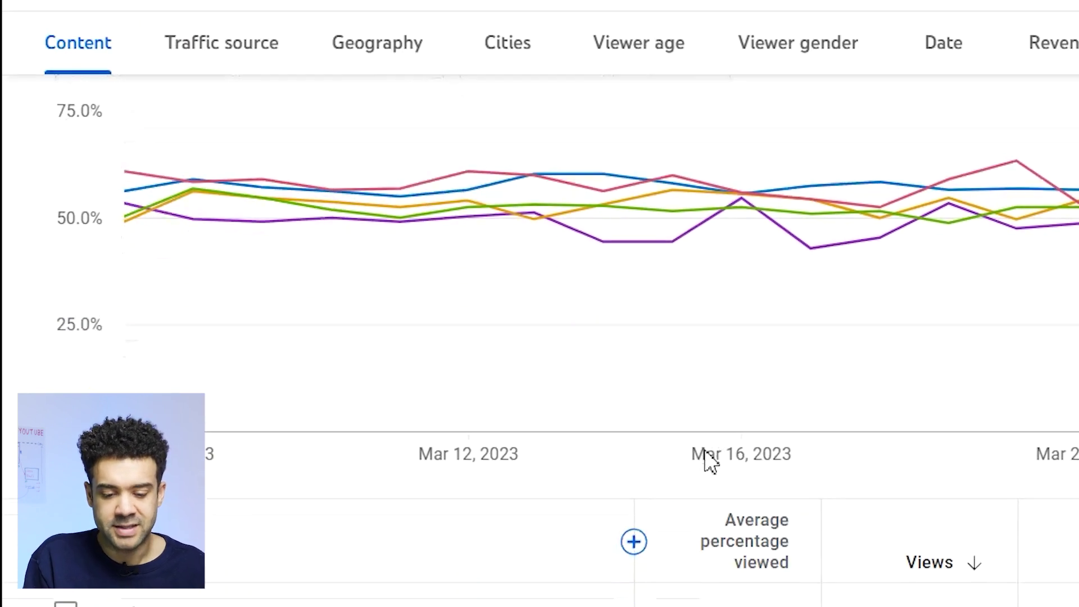
{"action": "scroll", "coordinate": [917, 509], "scroll_direction": "down", "scroll_amount": 3}
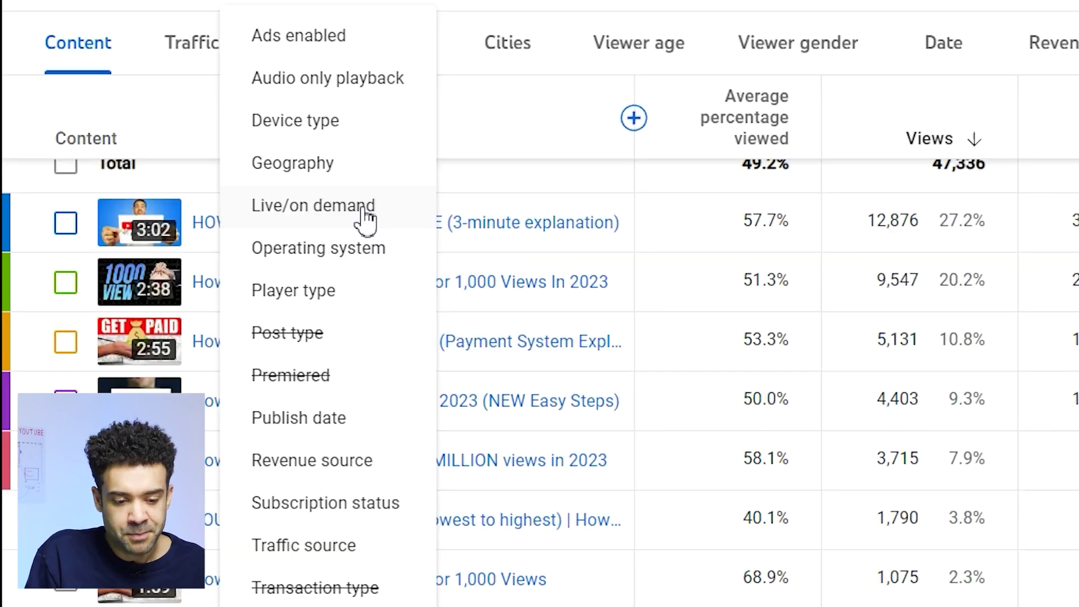
Apply a Subscription status filter to the table and scroll through the resulting video list.
{"action": "left_click", "coordinate": [351, 505]}
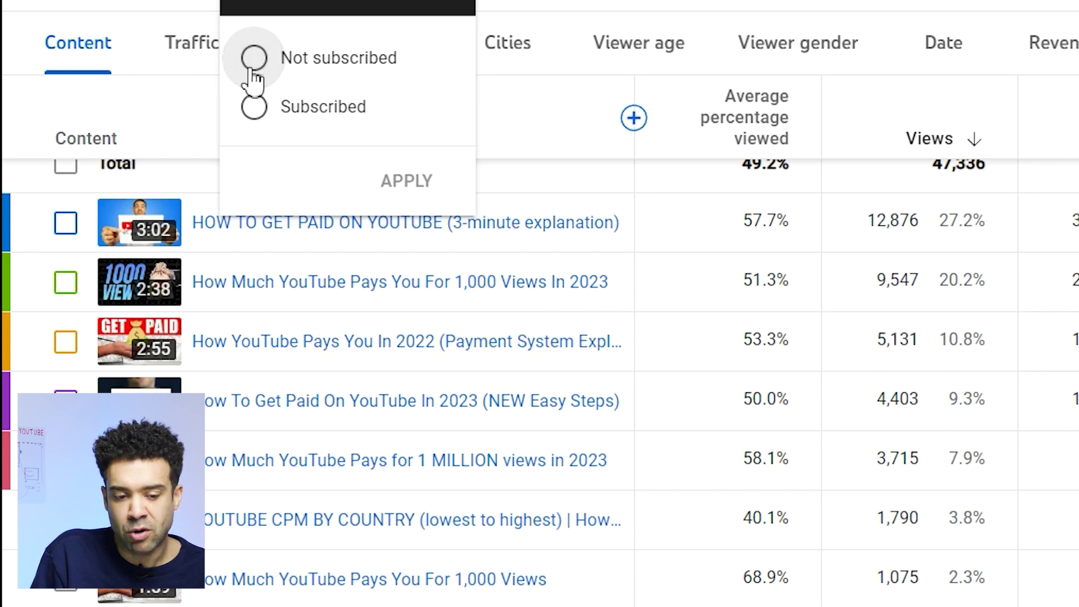
{"action": "left_click", "coordinate": [396, 182]}
{"action": "scroll", "coordinate": [918, 234], "scroll_direction": "down", "scroll_amount": 8}
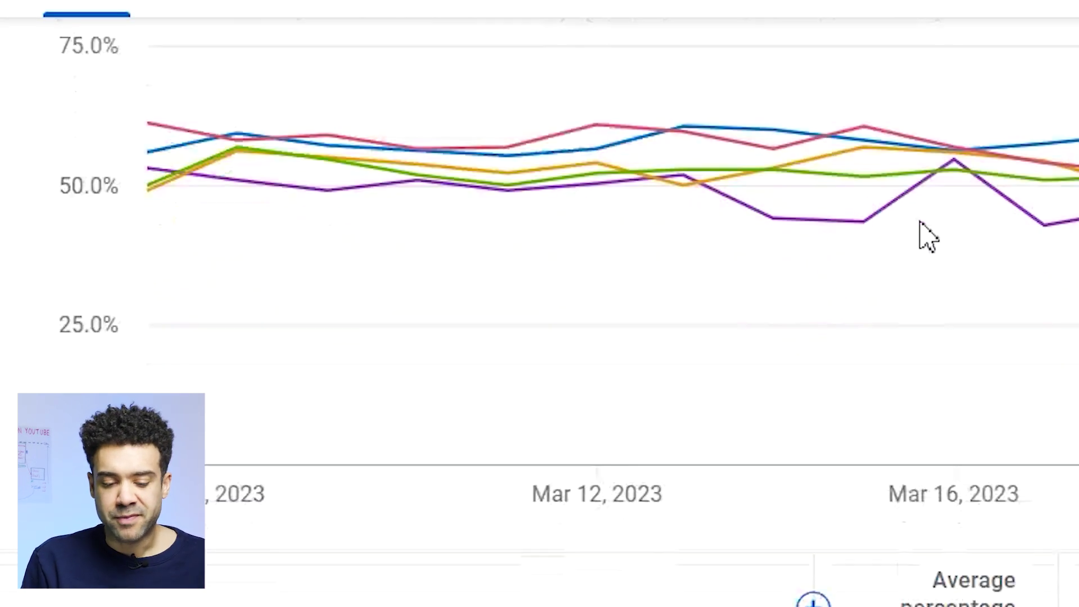
{"action": "scroll", "coordinate": [918, 234], "scroll_direction": "down", "scroll_amount": 2}
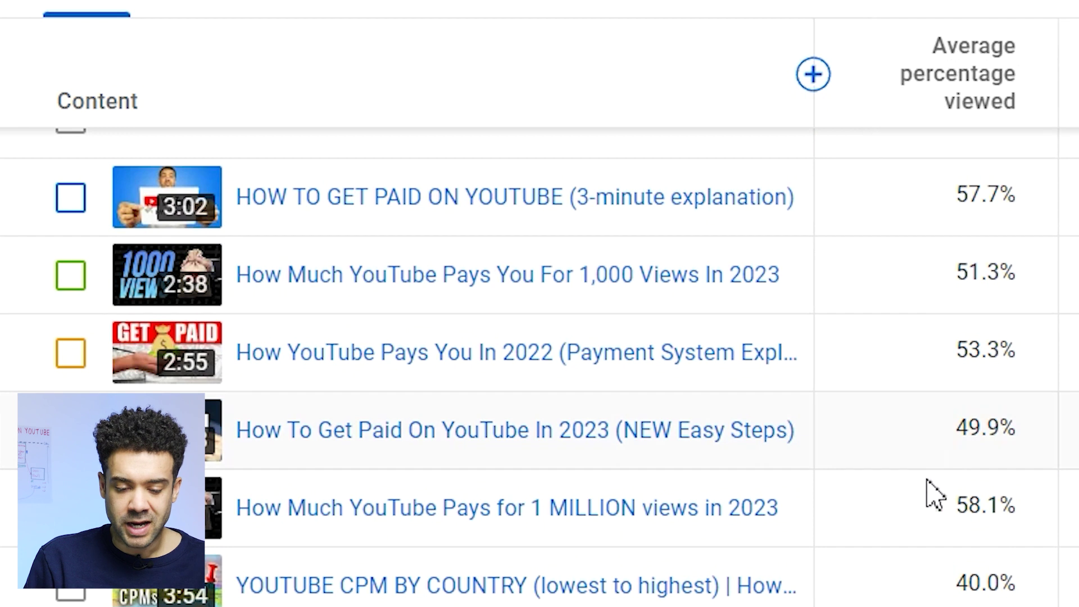
{"action": "scroll", "coordinate": [921, 602], "scroll_direction": "down", "scroll_amount": 5}
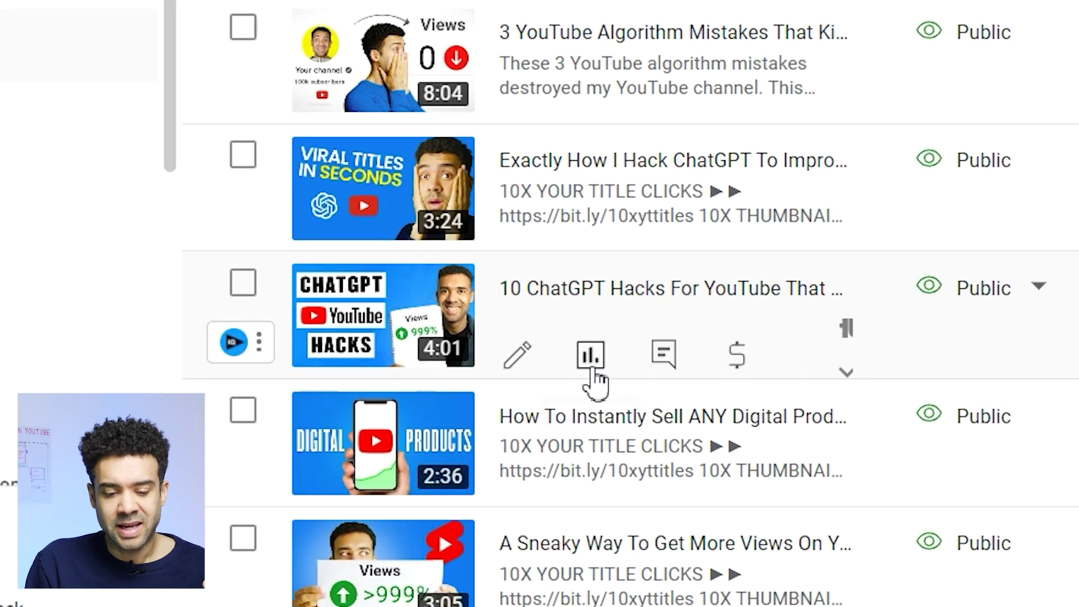
Open the ChatGPT hacks video's analytics and its full audience retention details.
{"action": "left_click", "coordinate": [591, 370]}
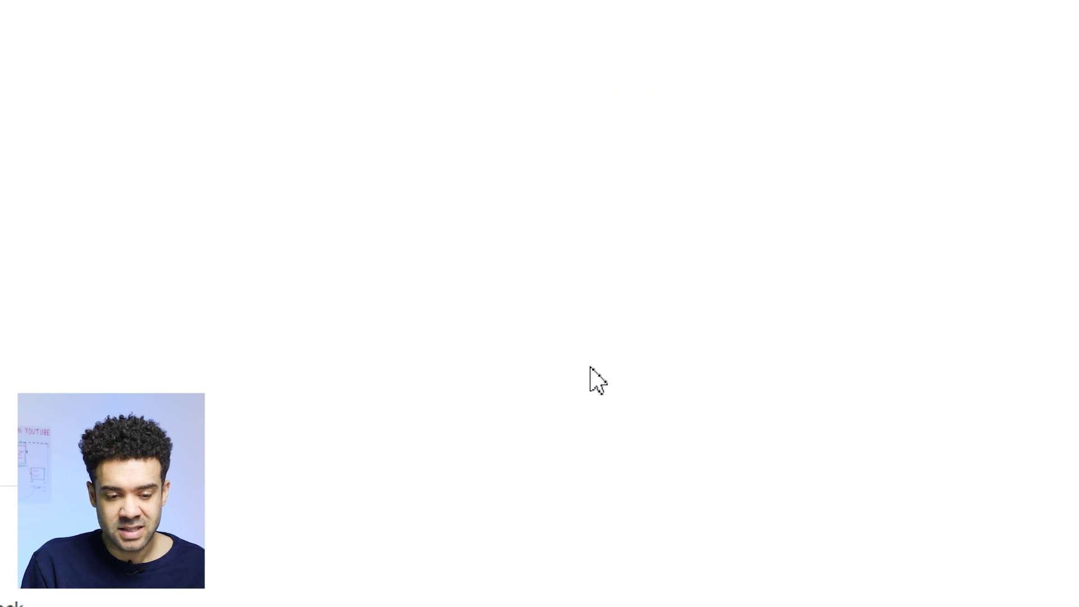
{"action": "scroll", "coordinate": [198, 138], "scroll_direction": "down", "scroll_amount": 3}
{"action": "scroll", "coordinate": [198, 138], "scroll_direction": "down", "scroll_amount": 3}
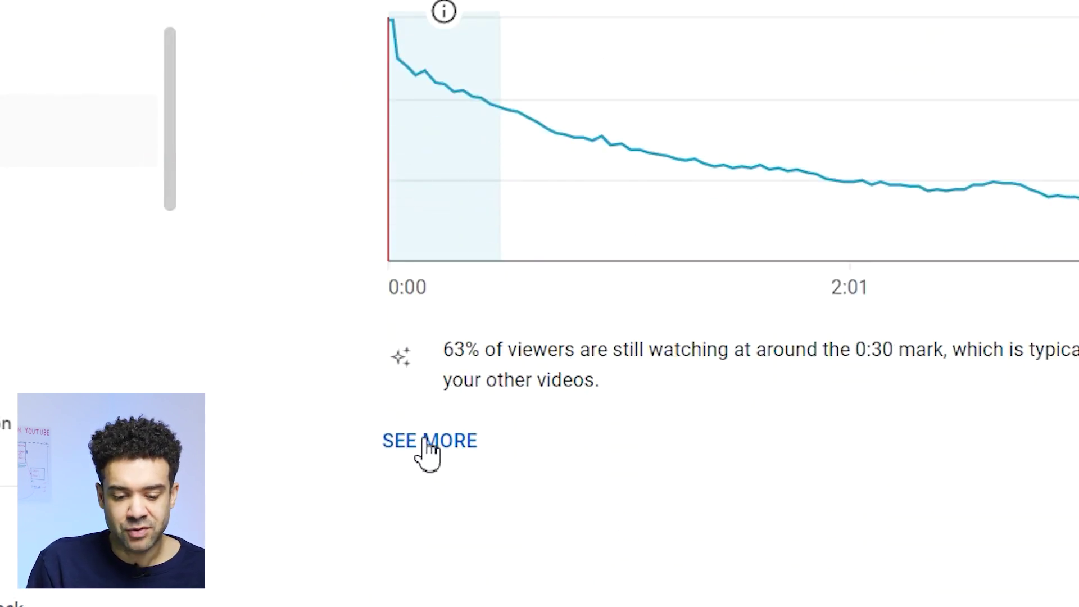
{"action": "left_click", "coordinate": [428, 449]}
Switch the retention chart type to Detailed activity and mark the 3:24 point.
{"action": "left_click", "coordinate": [618, 242]}
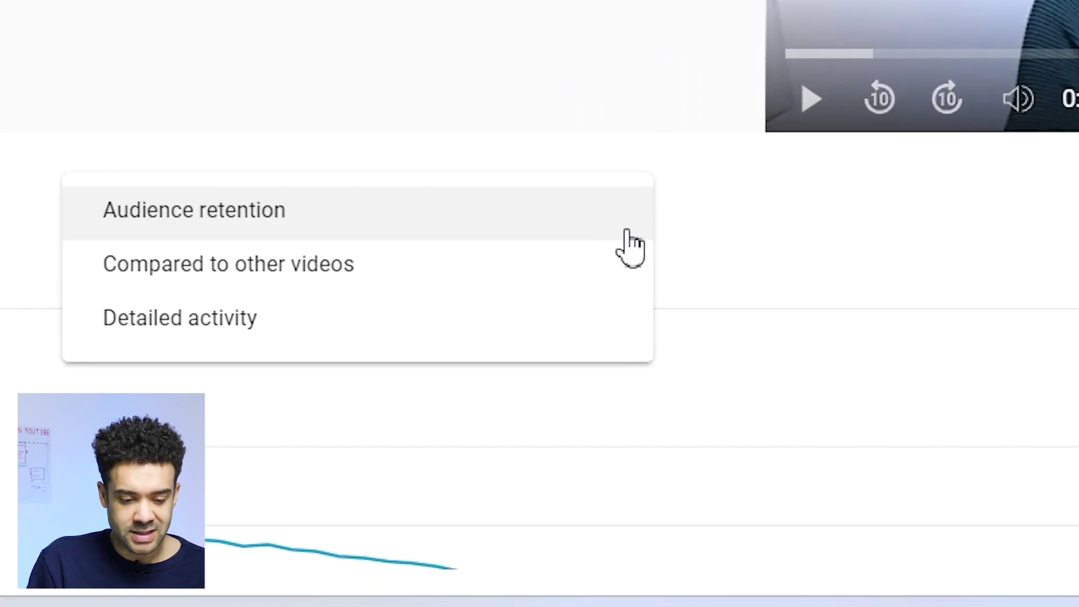
{"action": "left_click", "coordinate": [535, 333]}
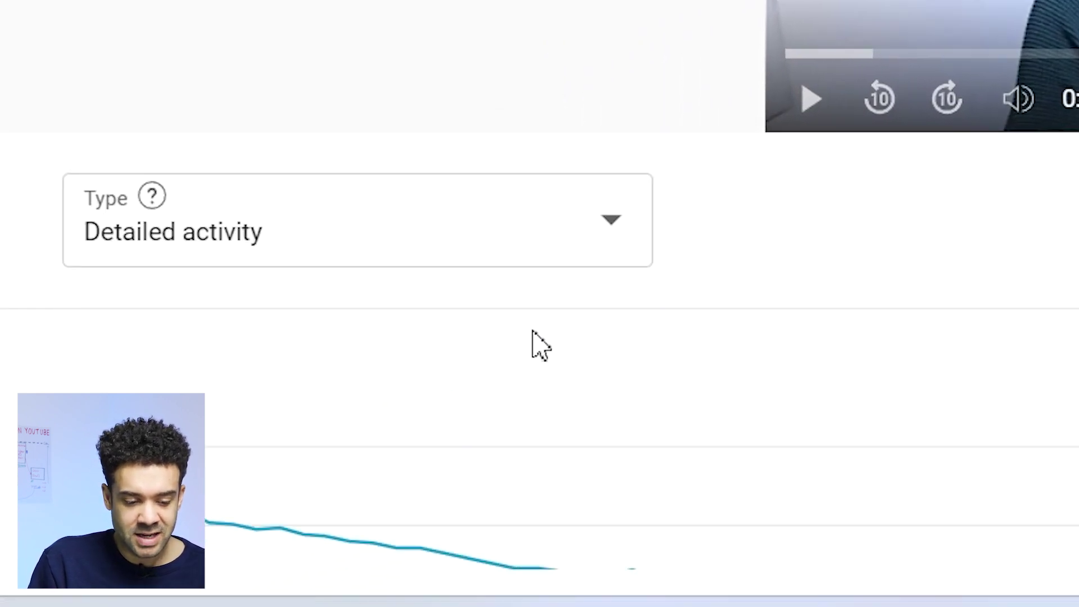
{"action": "scroll", "coordinate": [532, 332], "scroll_direction": "down", "scroll_amount": 5}
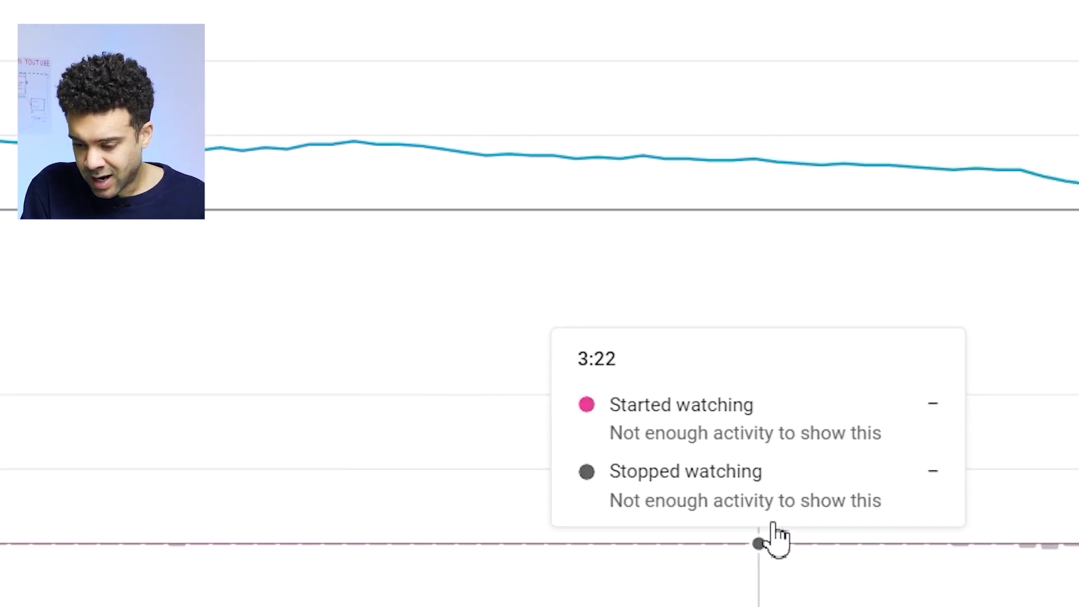
{"action": "left_click", "coordinate": [650, 544]}
{"action": "scroll", "coordinate": [650, 546], "scroll_direction": "up", "scroll_amount": 10}
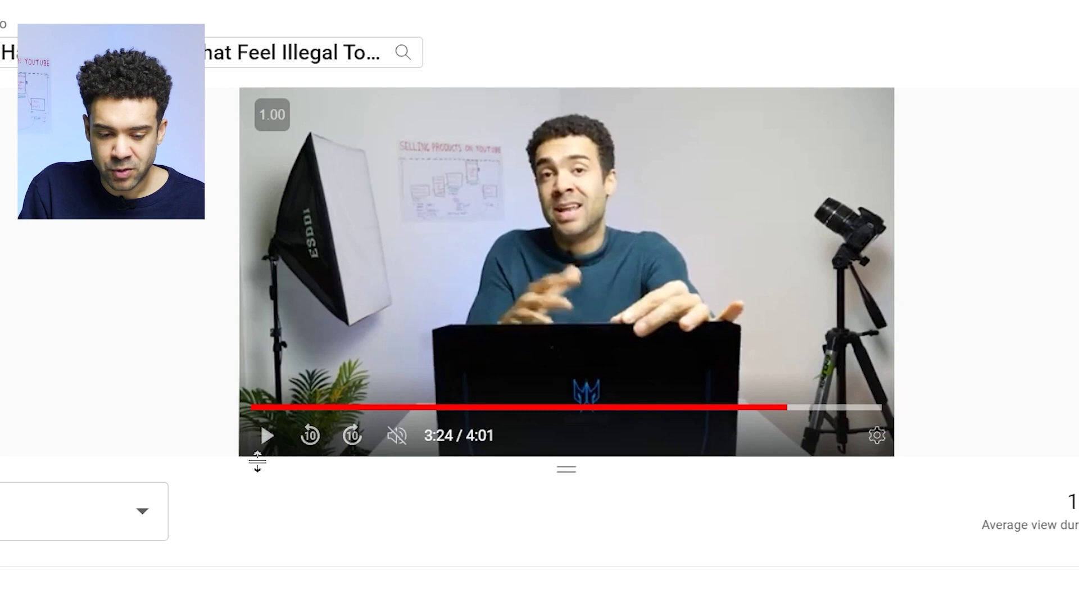
Resume playing the video preview from 3:24.
{"action": "left_click", "coordinate": [266, 436]}
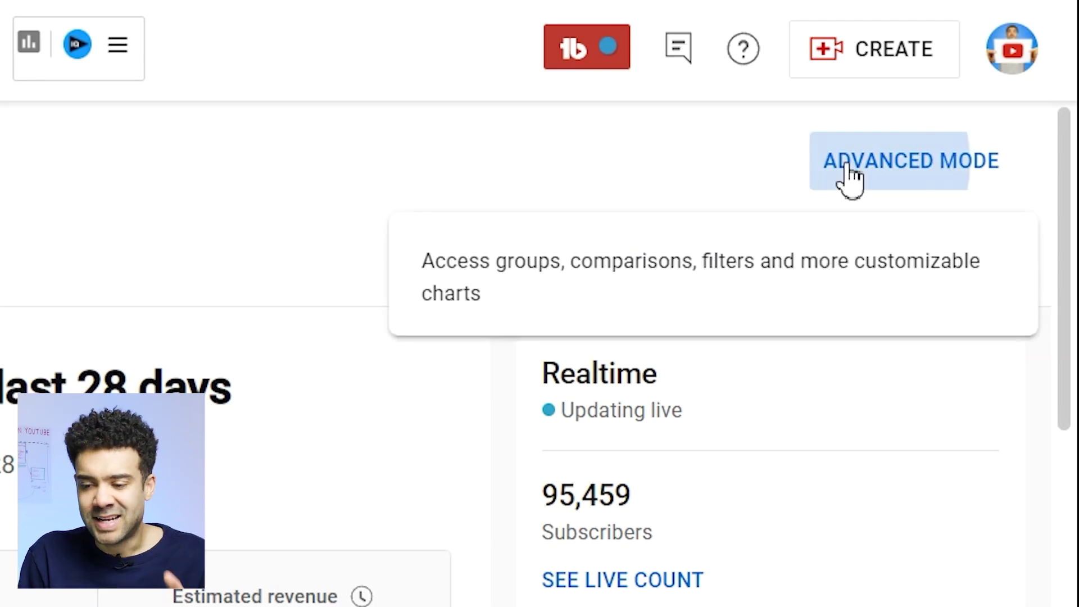
Switch to advanced mode and add a Clicks per end screen element shown column.
{"action": "left_click", "coordinate": [850, 168]}
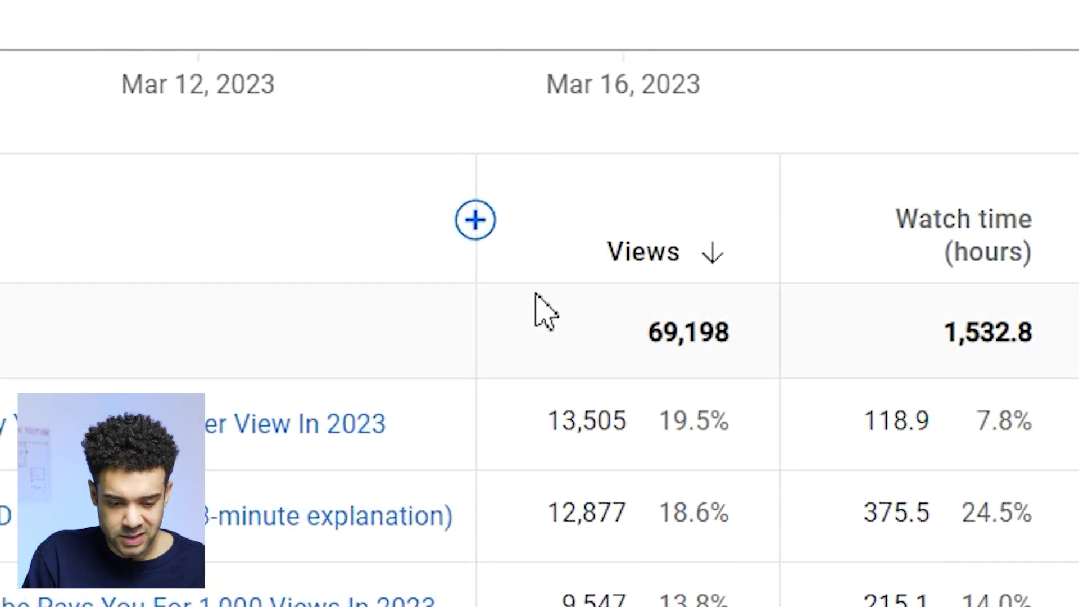
{"action": "left_click", "coordinate": [471, 243]}
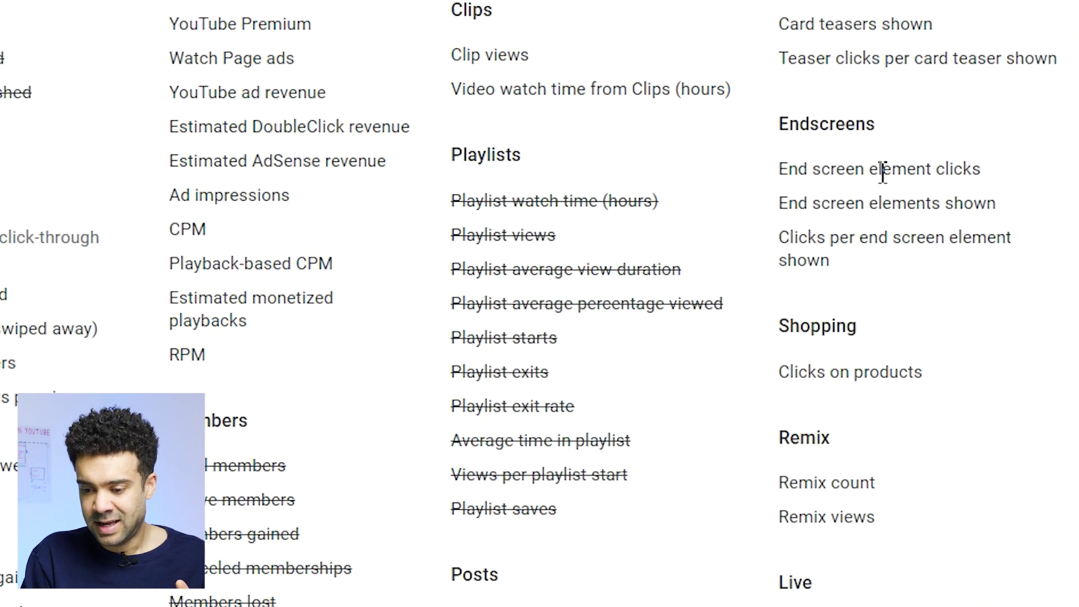
{"action": "left_click", "coordinate": [887, 255]}
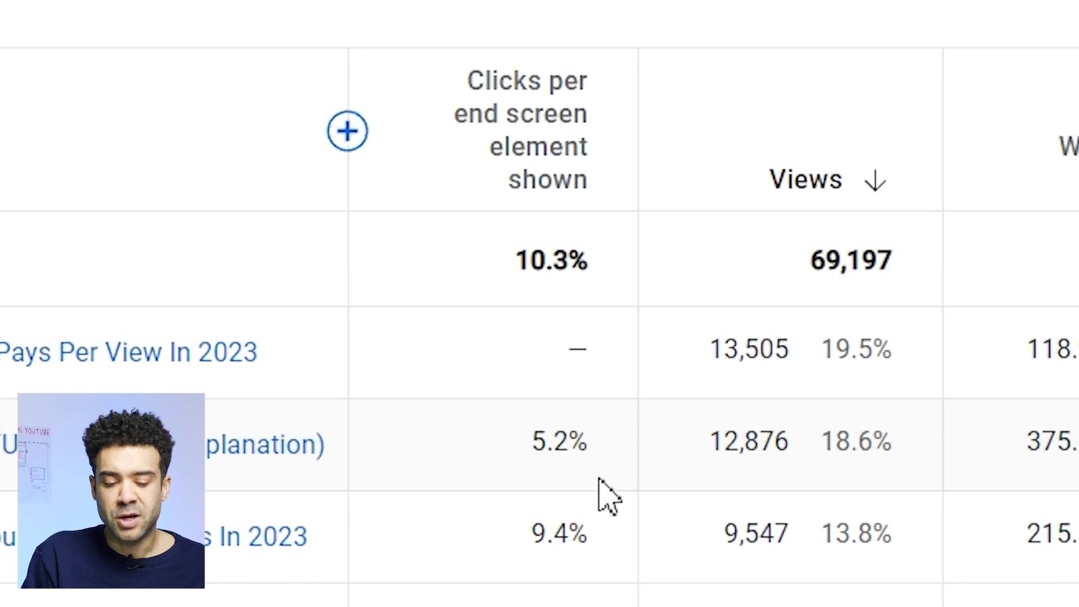
{"action": "scroll", "coordinate": [610, 498], "scroll_direction": "down", "scroll_amount": 6}
{"action": "scroll", "coordinate": [610, 498], "scroll_direction": "down", "scroll_amount": 10}
Highlight the 4.0% and 3.6% end screen click rates in the table.
{"action": "left_click_drag", "start_coordinate": [602, 111], "coordinate": [531, 116]}
{"action": "left_click", "coordinate": [557, 489]}
{"action": "left_click_drag", "start_coordinate": [590, 489], "coordinate": [535, 500]}
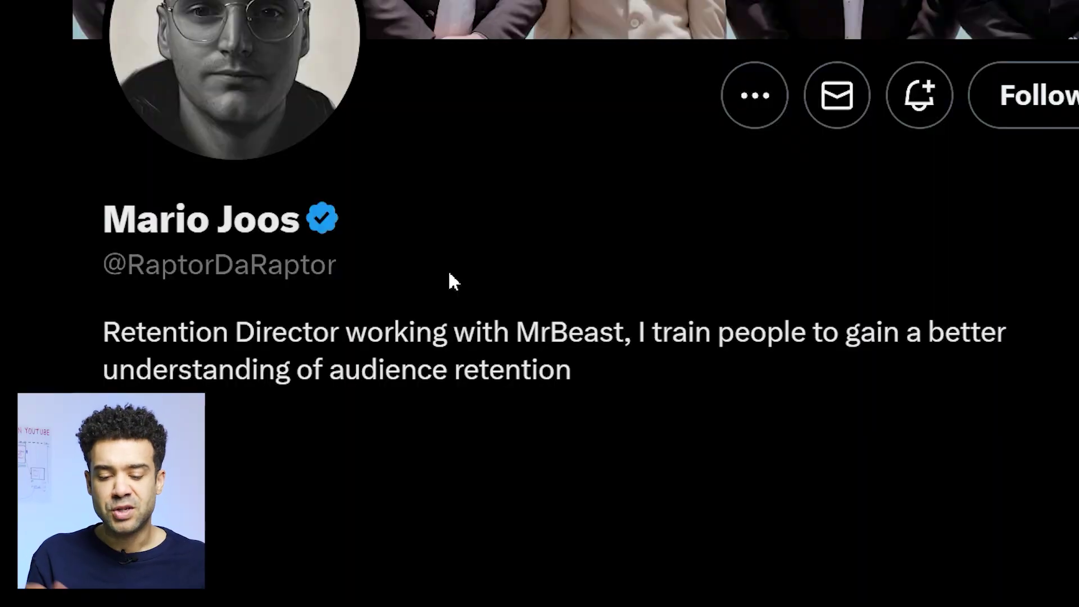
Highlight the Retention Director bio and the tweet's sentence about losing over 5% of audience.
{"action": "left_click_drag", "start_coordinate": [625, 337], "coordinate": [136, 331]}
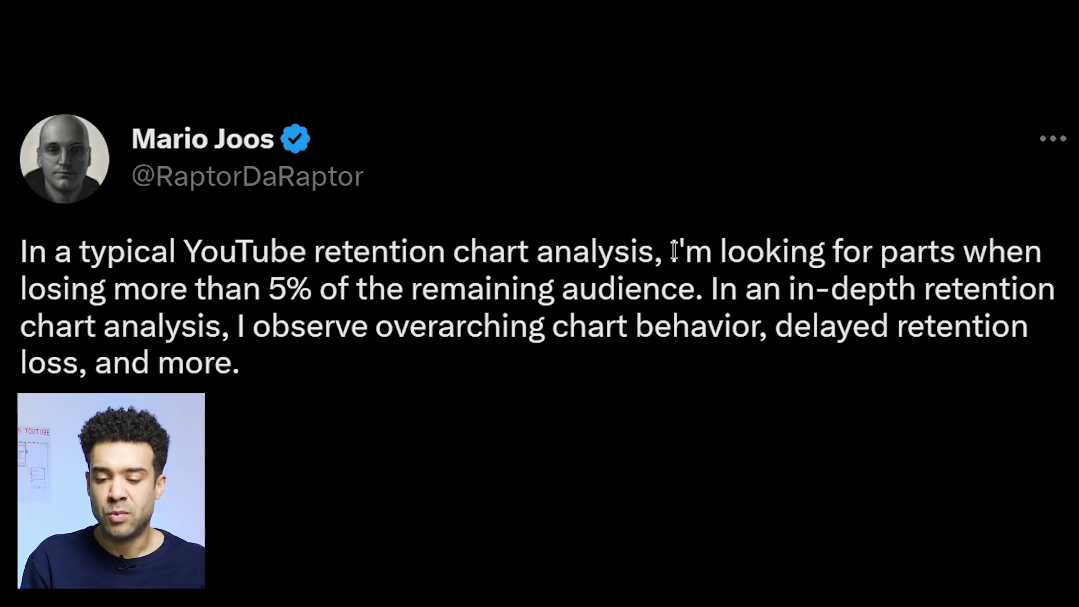
{"action": "left_click_drag", "start_coordinate": [673, 252], "coordinate": [705, 296]}
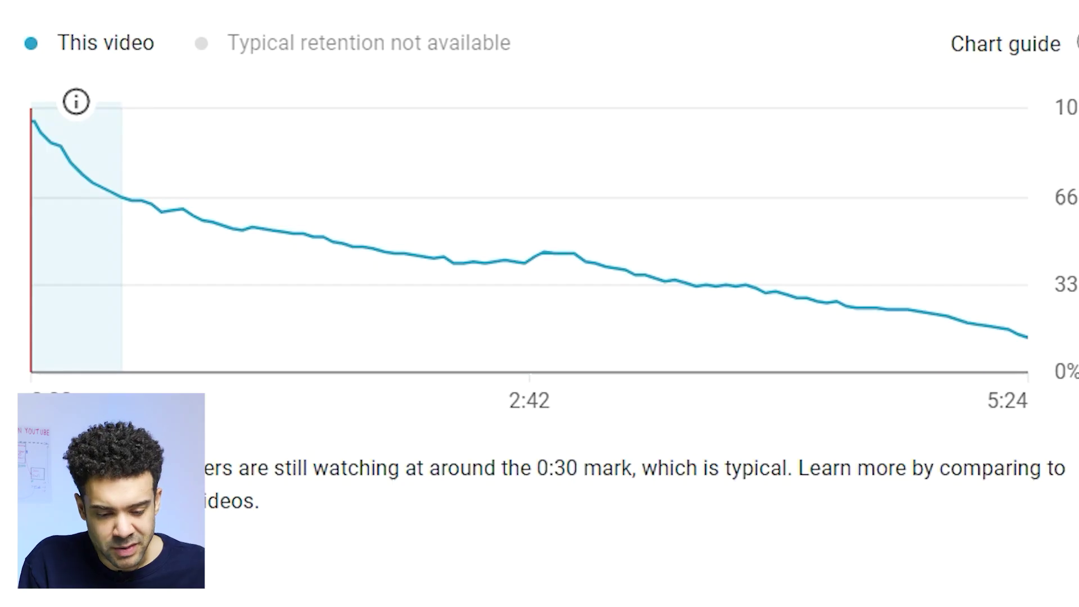
Highlight the tweet's 5% remark, then move playback to about 3:00 and 3:36.
{"action": "mouse_move", "coordinate": [63, 169]}
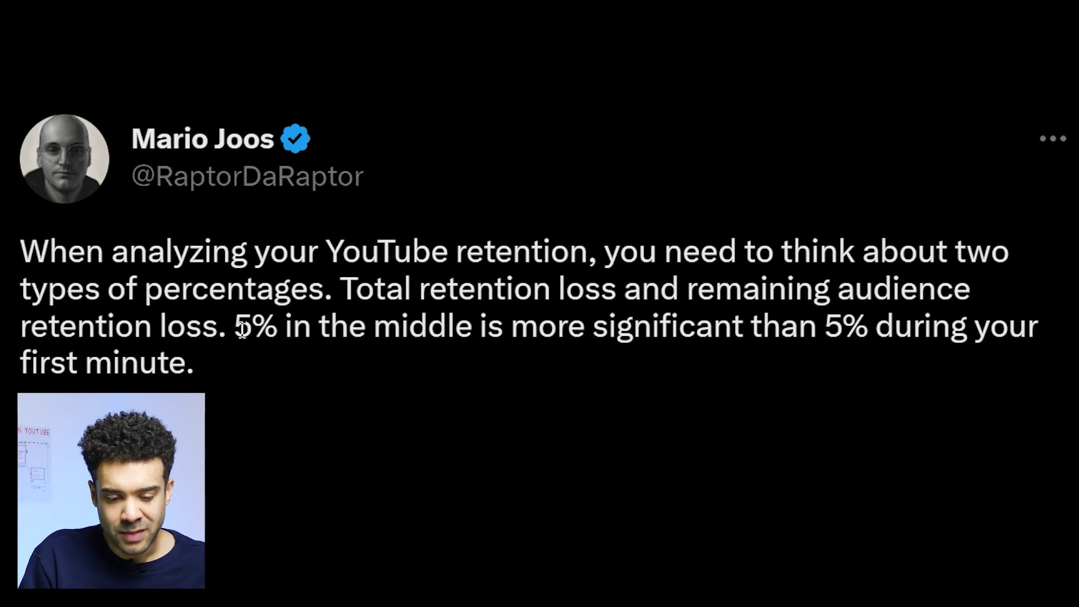
{"action": "left_click_drag", "start_coordinate": [236, 326], "coordinate": [944, 376]}
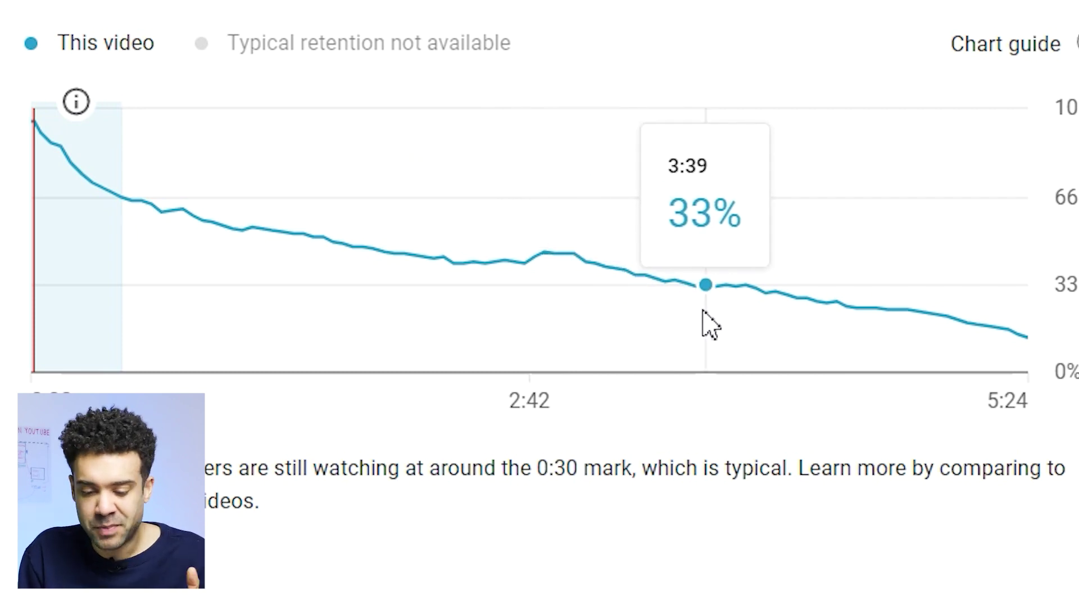
{"action": "left_click", "coordinate": [575, 284]}
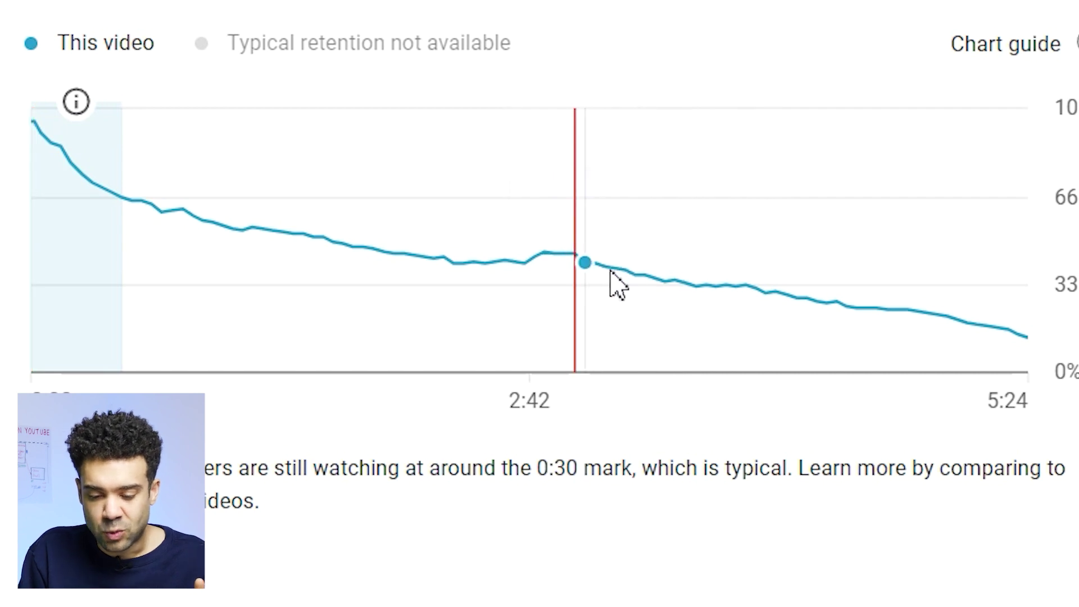
{"action": "left_click", "coordinate": [697, 286]}
Jump playback to the start, 0:26, 2:34, 3:20, 2:56 and 3:29 on the retention chart.
{"action": "left_click", "coordinate": [41, 166]}
{"action": "left_click", "coordinate": [109, 191]}
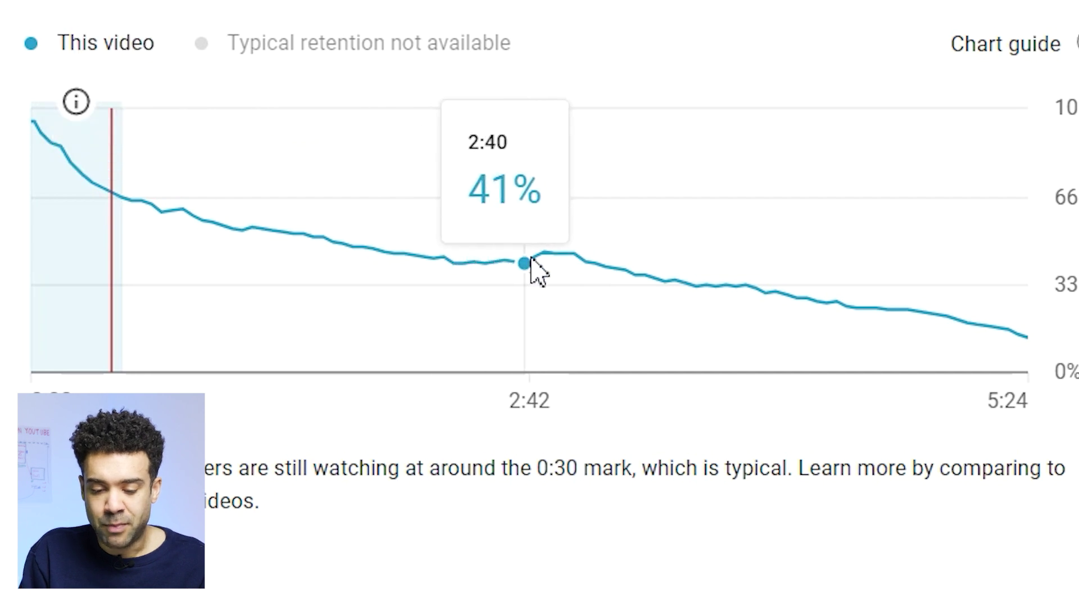
{"action": "left_click", "coordinate": [579, 259]}
{"action": "left_click", "coordinate": [658, 290]}
{"action": "left_click", "coordinate": [574, 264]}
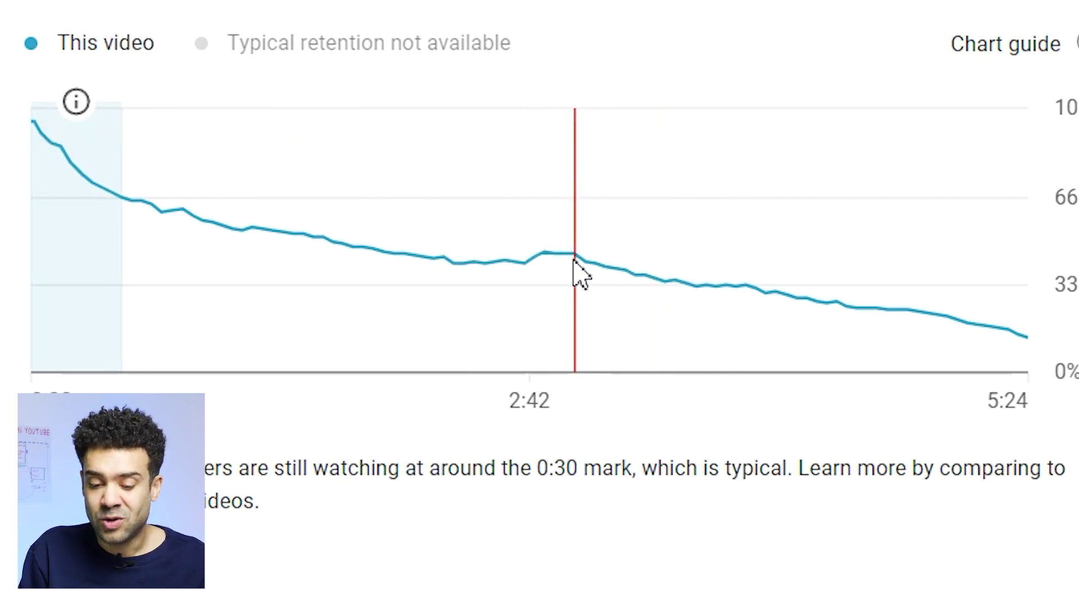
{"action": "left_click", "coordinate": [675, 284]}
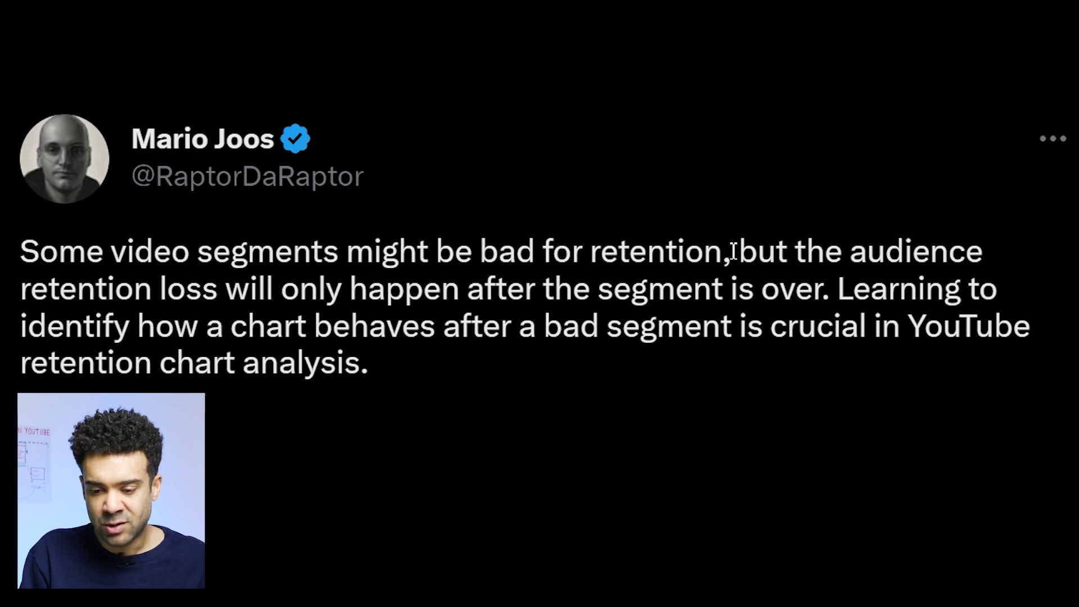
Highlight the tweet text from 'but the audience' to 'segment is over'.
{"action": "left_click_drag", "start_coordinate": [743, 250], "coordinate": [814, 292]}
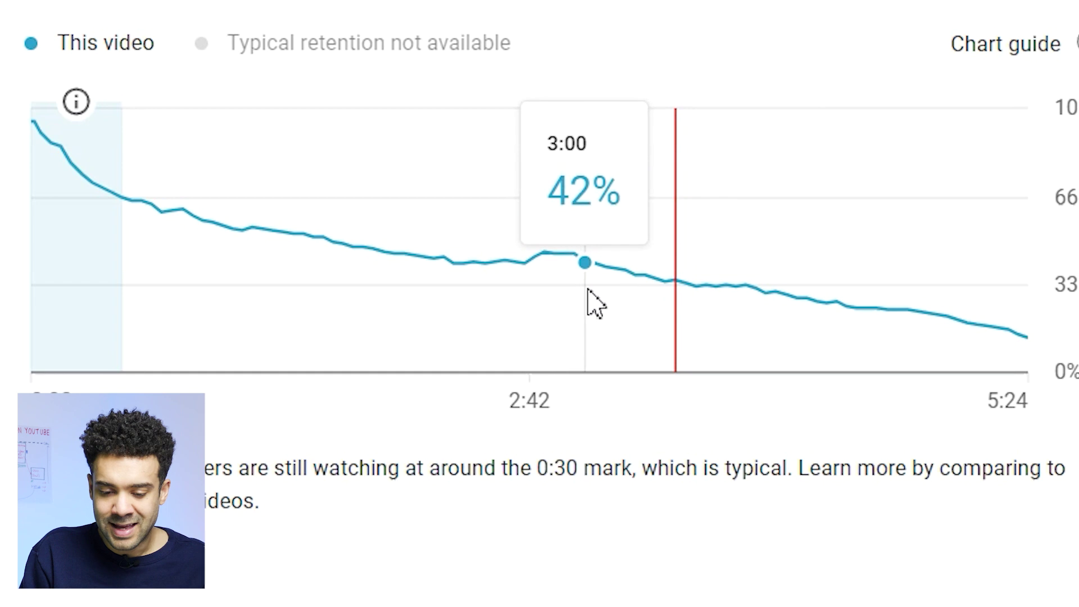
{"action": "mouse_move", "coordinate": [559, 289]}
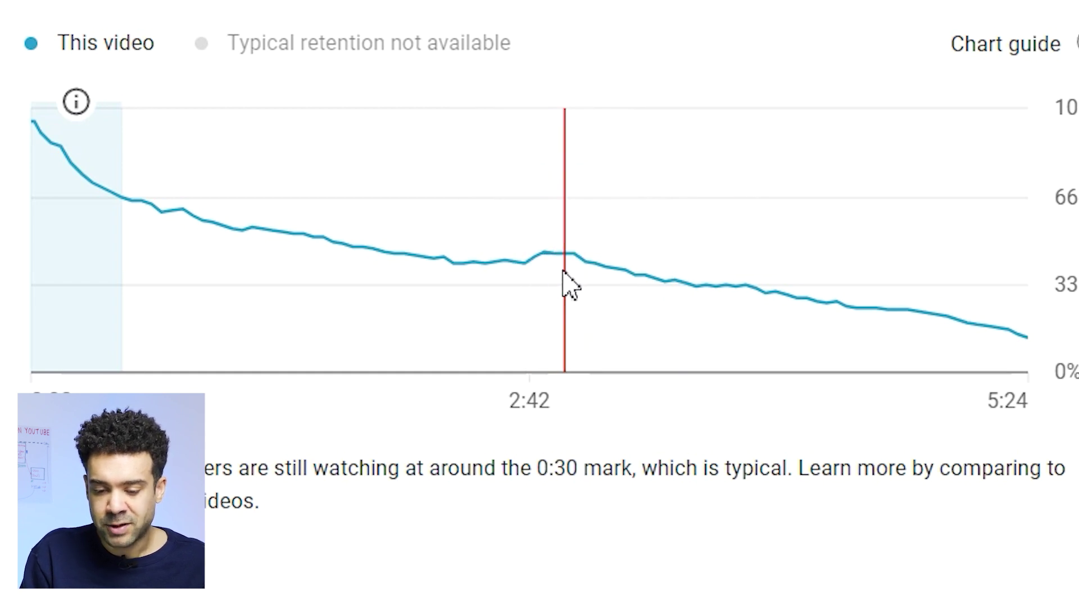
{"action": "mouse_move", "coordinate": [574, 272]}
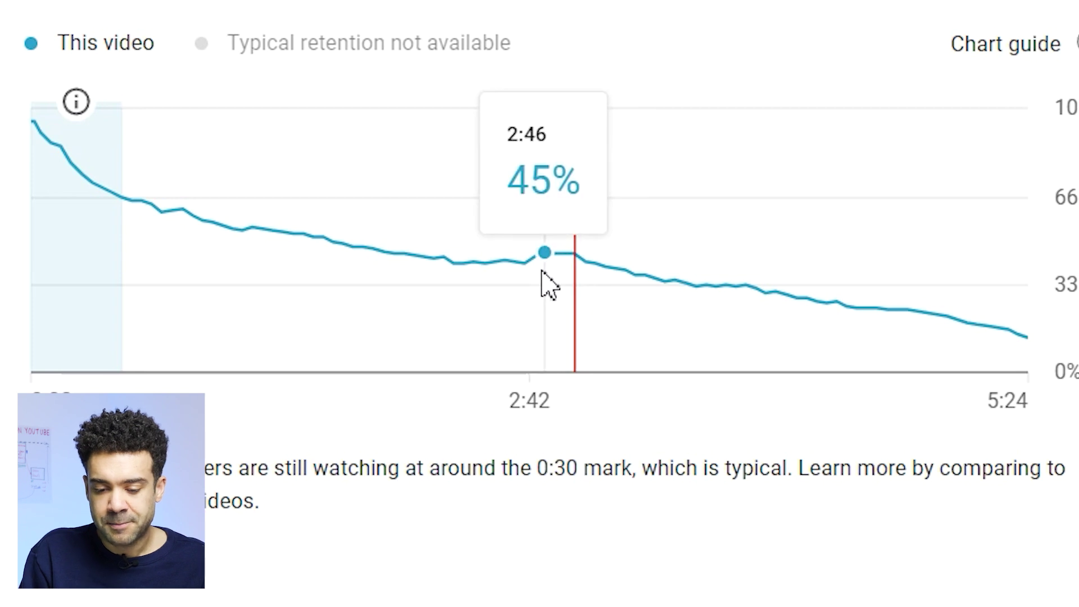